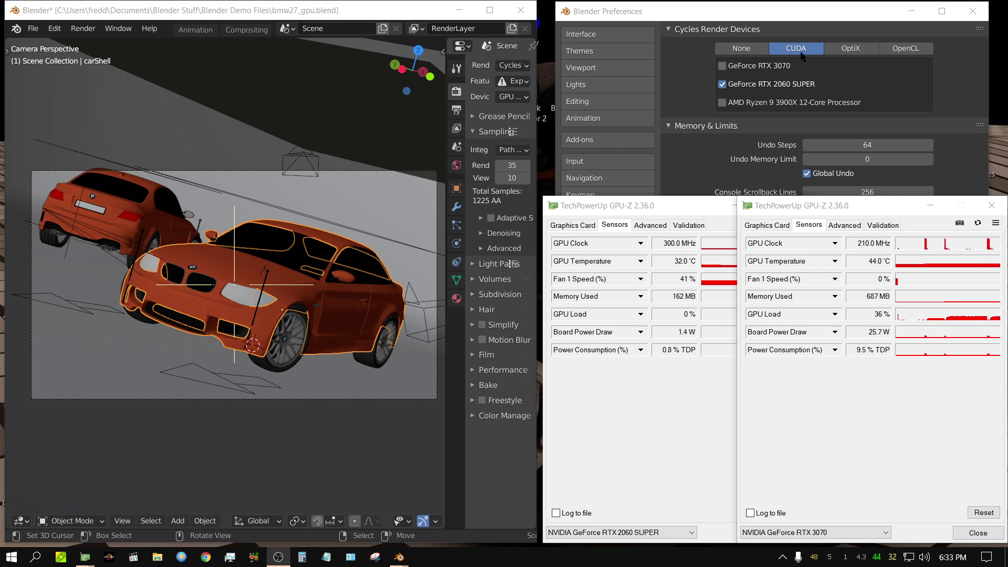
Render the BMW scene with CUDA on the RTX 2060 SUPER into slot 1
click(90, 28)
click(102, 42)
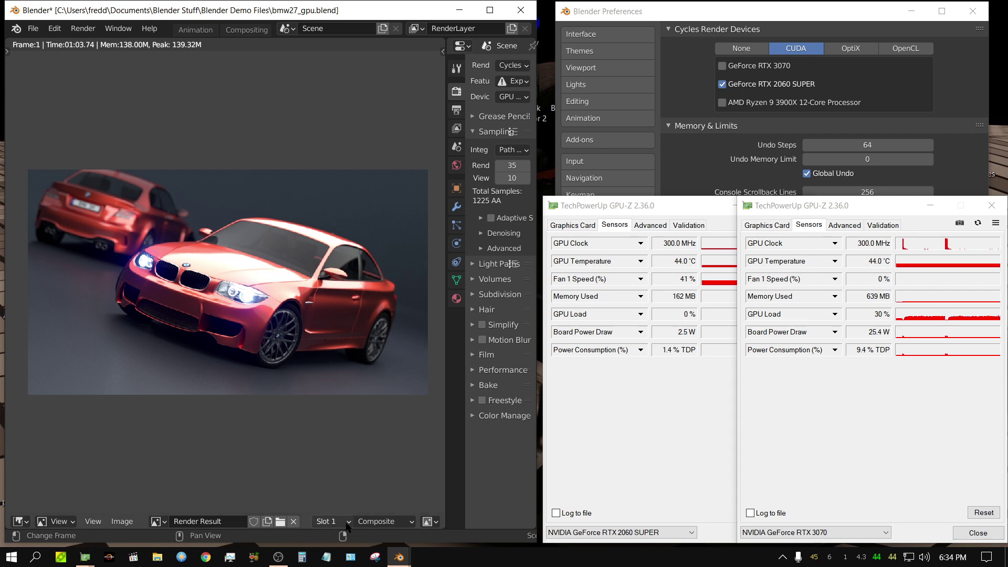
Select render slot 2 and switch the Cycles render devices to OptiX
click(330, 521)
click(332, 409)
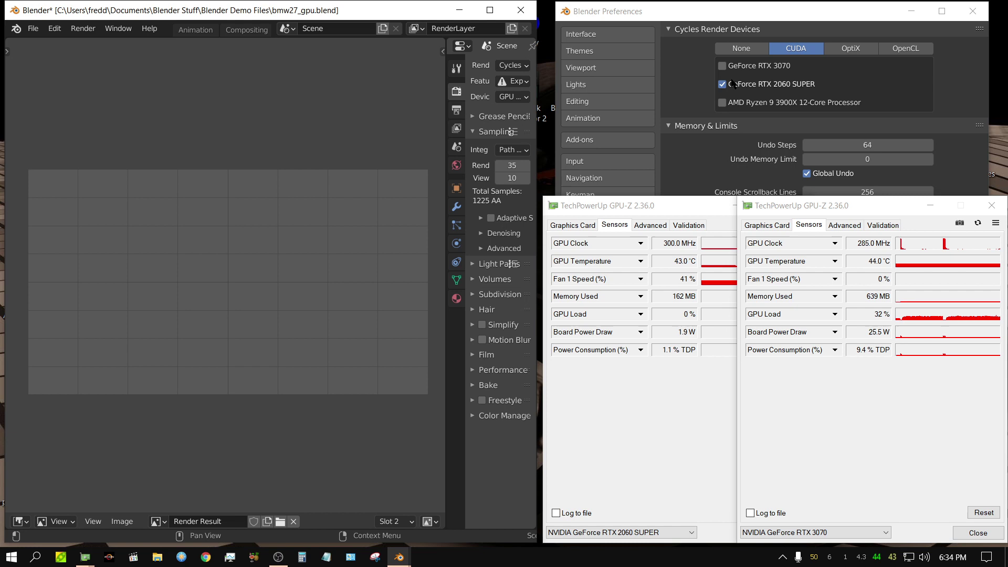
click(847, 48)
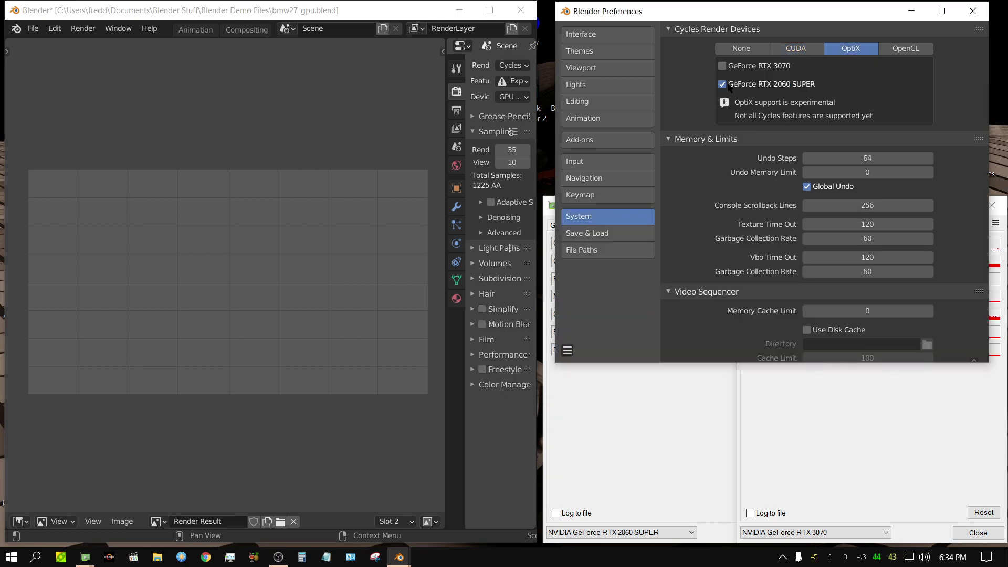
Bring both GPU-Z monitors forward and render the frame with OptiX
click(642, 449)
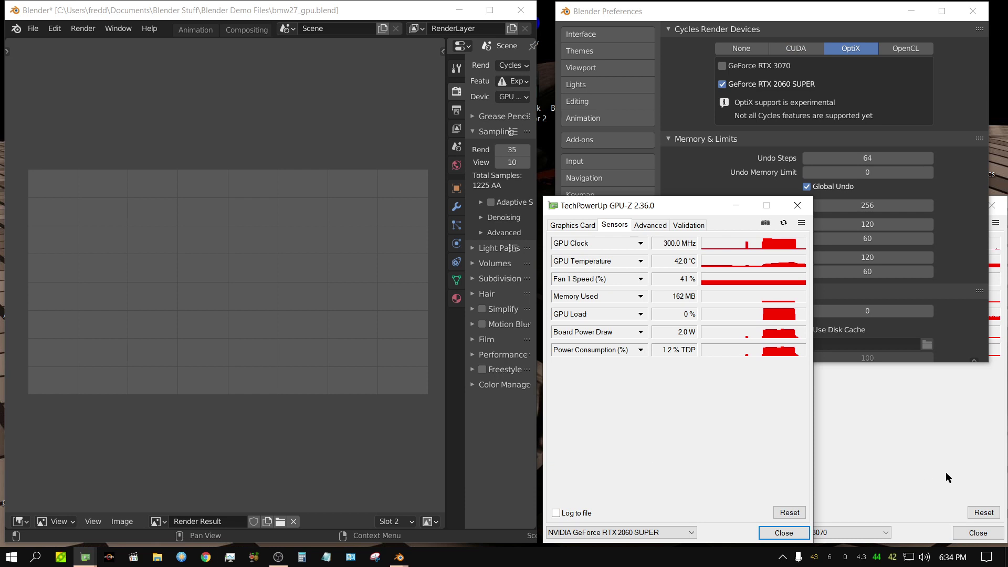
click(946, 473)
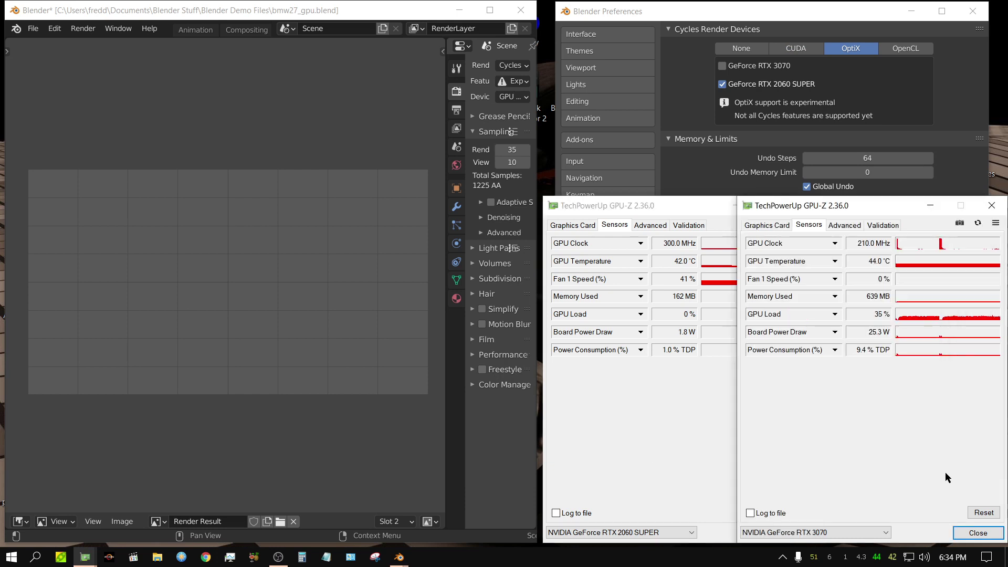
click(85, 29)
click(99, 42)
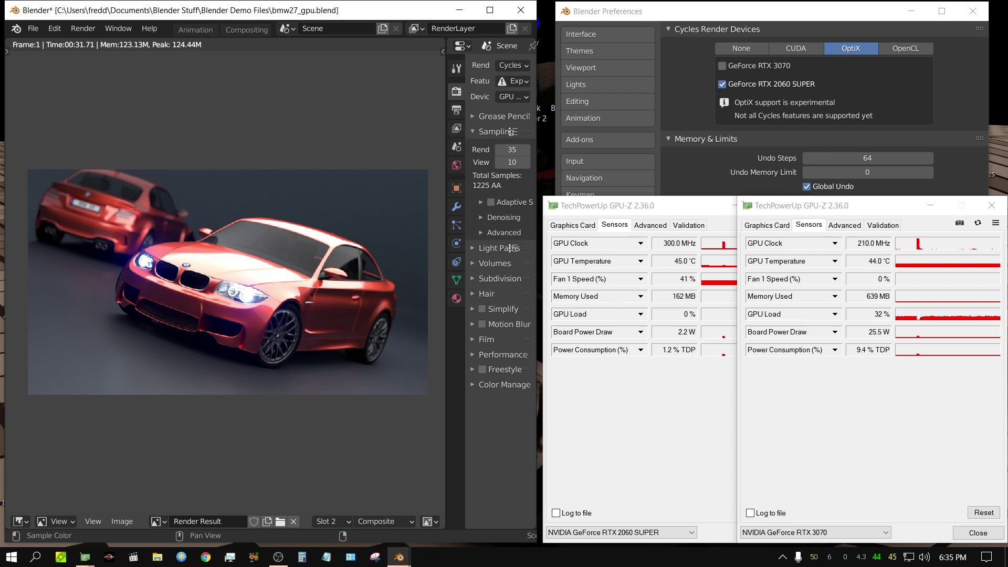
Select slot 3 and set Cycles to CUDA with only the RTX 3070 enabled
click(342, 523)
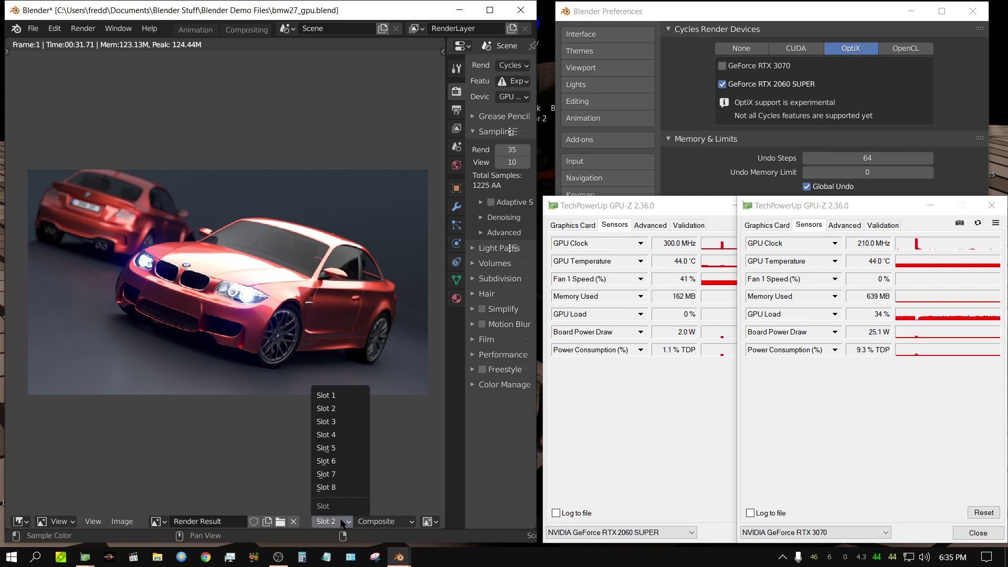
click(337, 422)
click(790, 47)
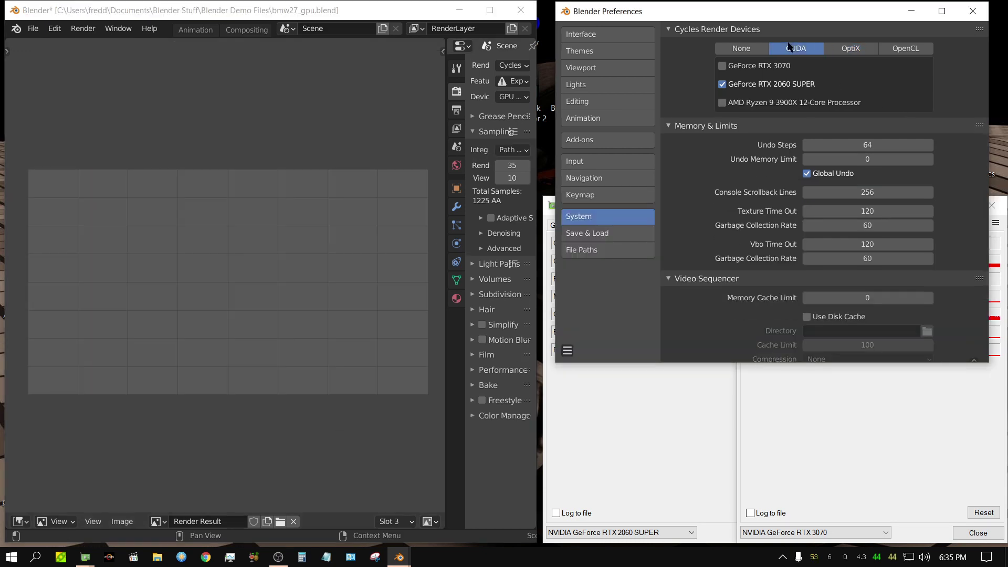
click(723, 84)
click(723, 66)
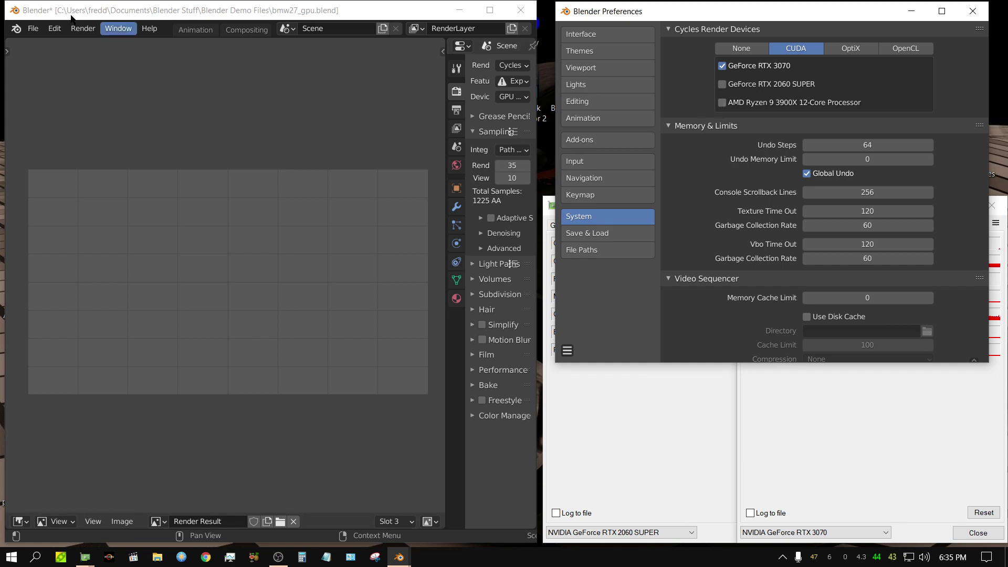
Render the frame on the RTX 3070 and bring both GPU-Z monitors forward
click(83, 28)
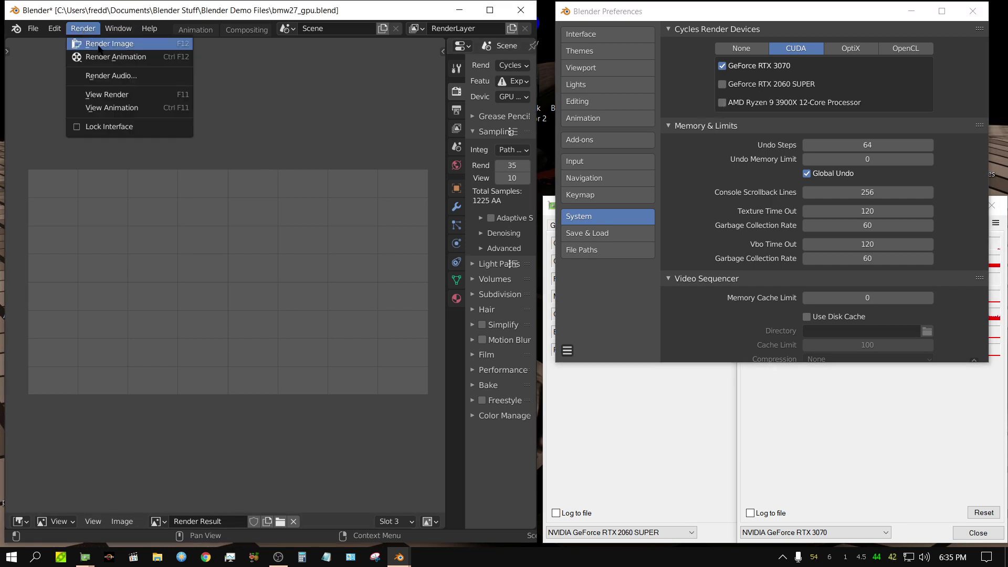
click(98, 44)
click(730, 488)
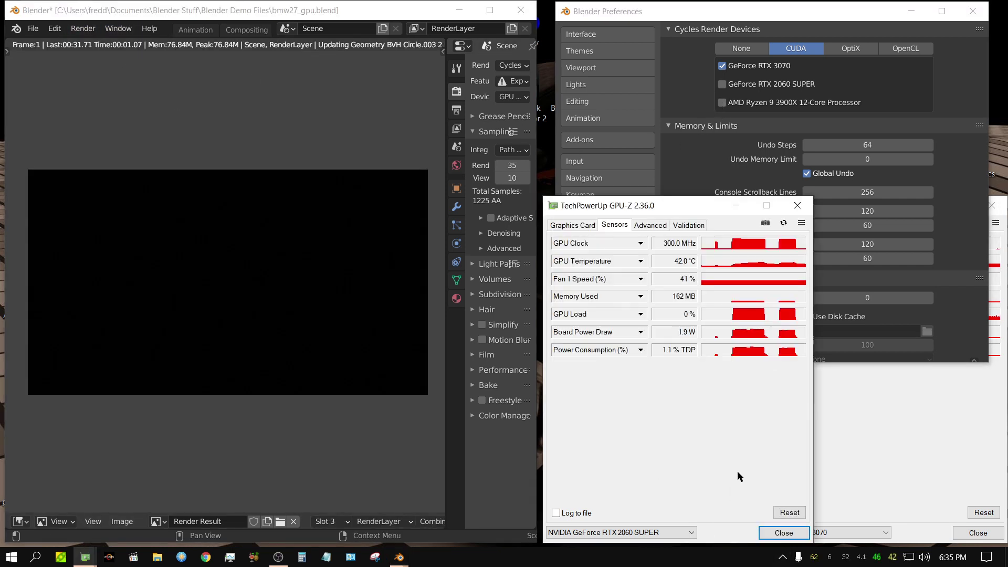
click(854, 464)
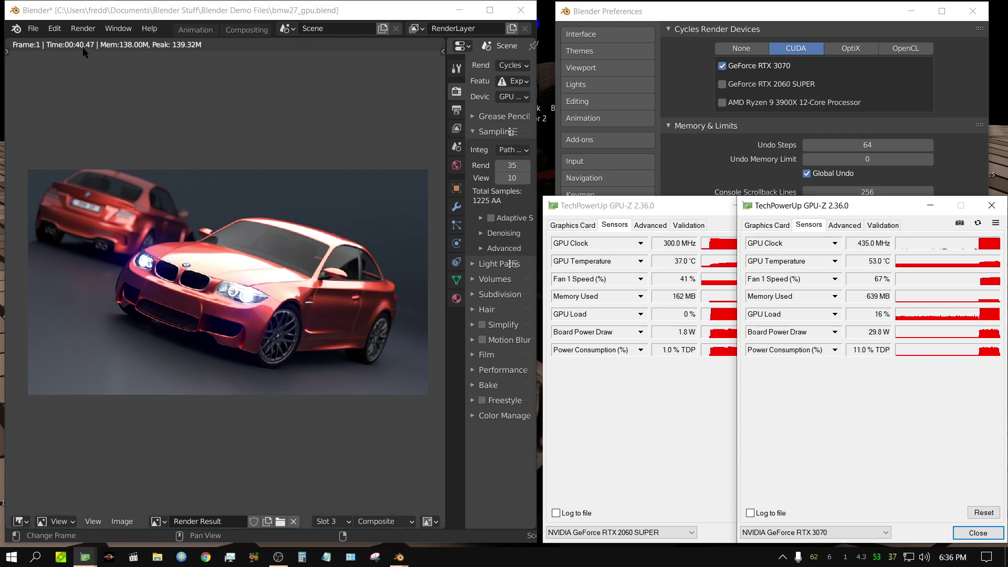
Review the slot 1 render, then select empty slot 4 as the target
click(347, 521)
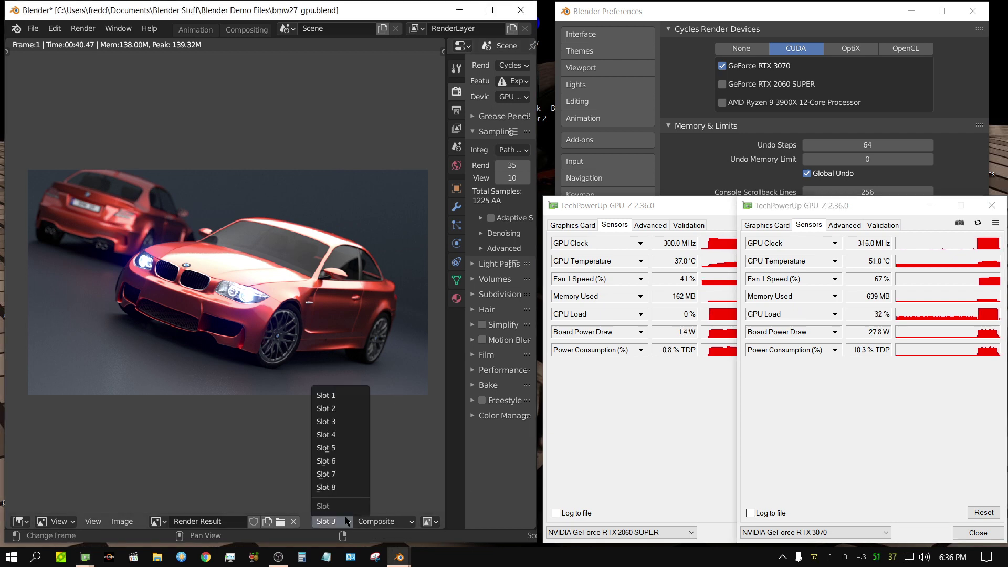
click(344, 395)
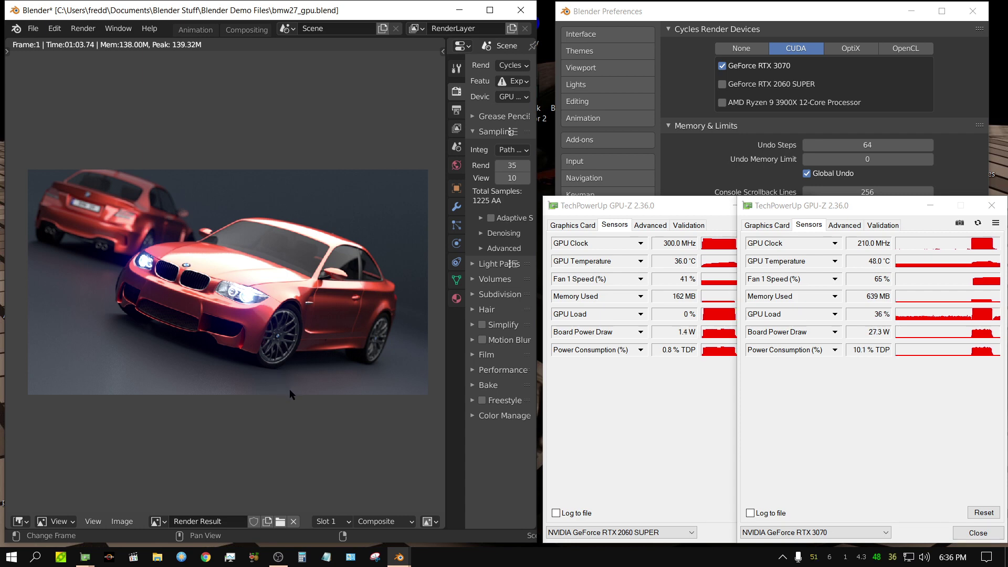
click(344, 522)
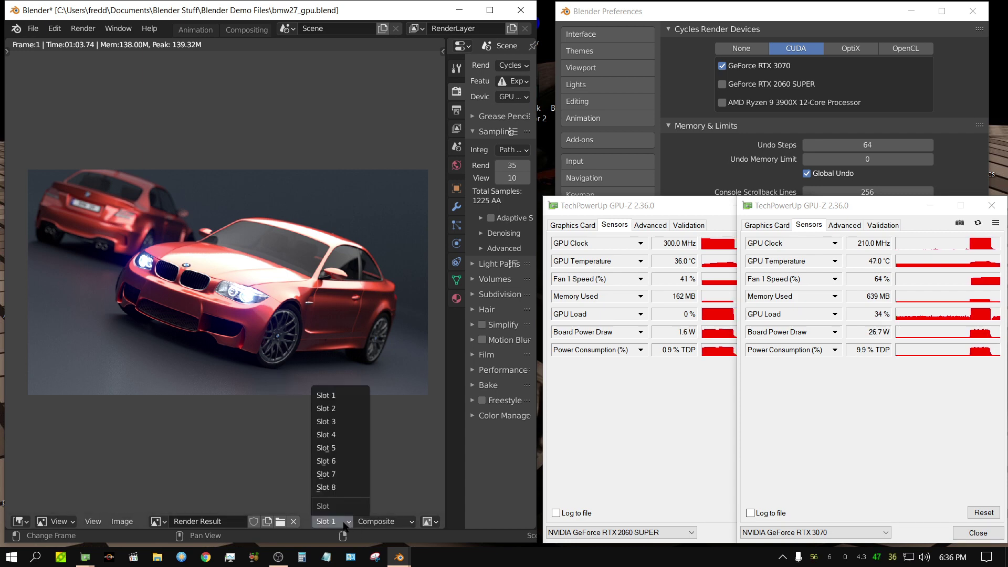
click(342, 435)
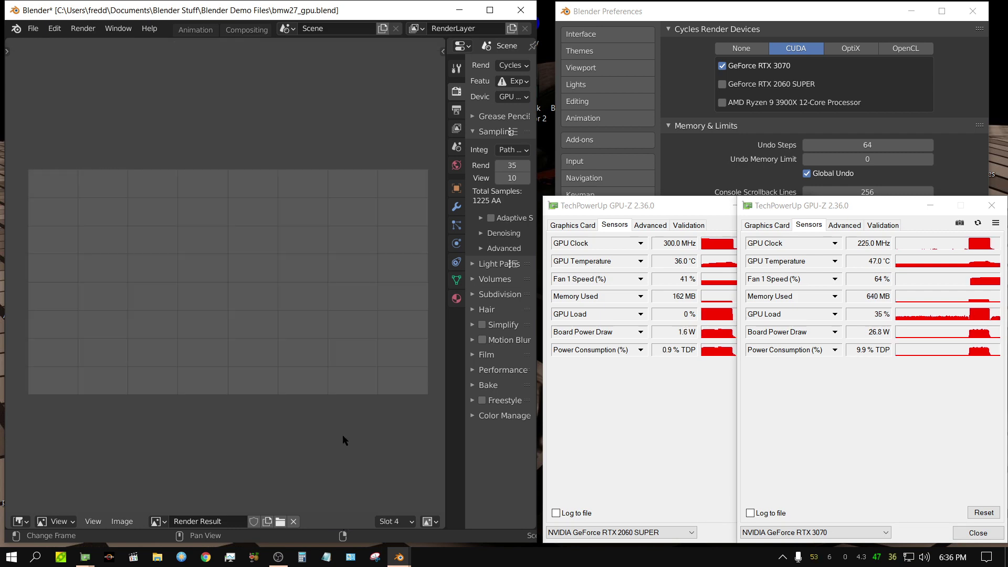
Switch to OptiX with only the RTX 3070 enabled, raise the GPU-Z monitors, and render
click(849, 49)
click(722, 85)
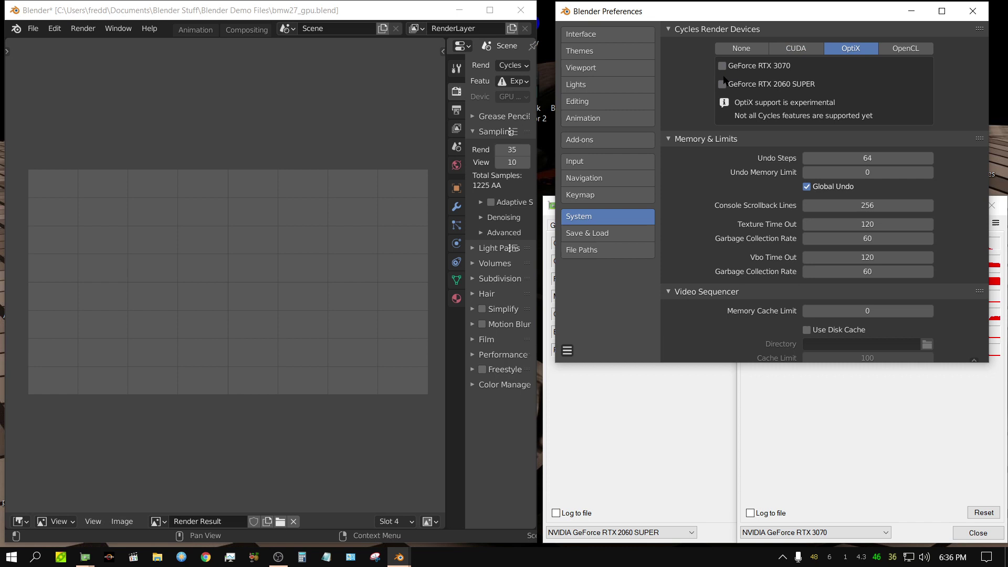
click(723, 66)
click(628, 447)
click(944, 417)
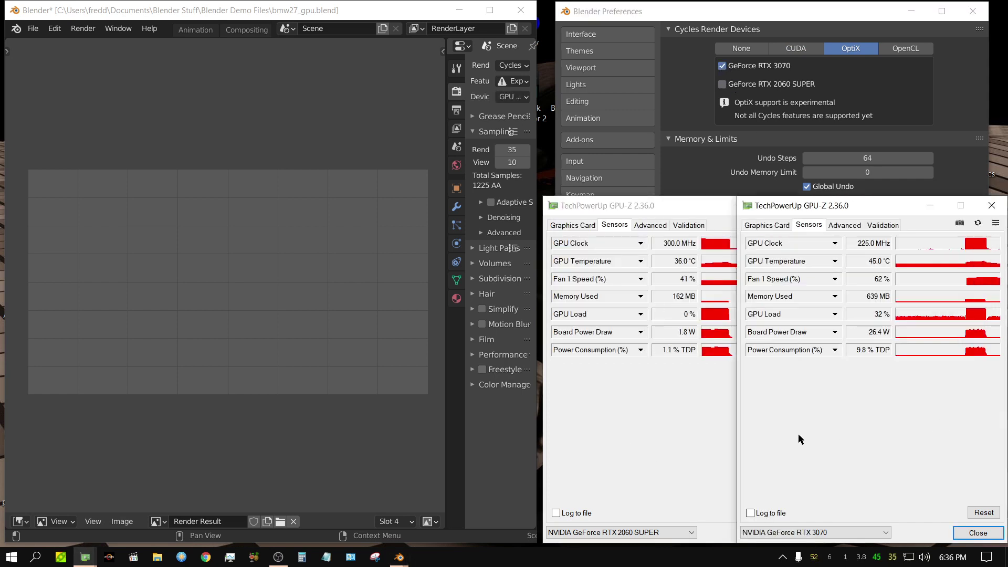
click(83, 29)
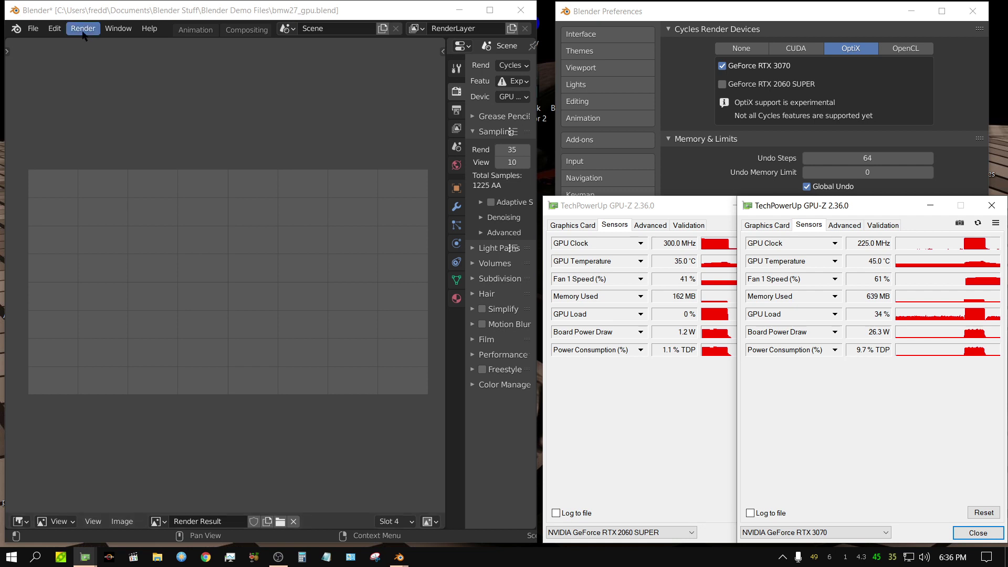
click(108, 42)
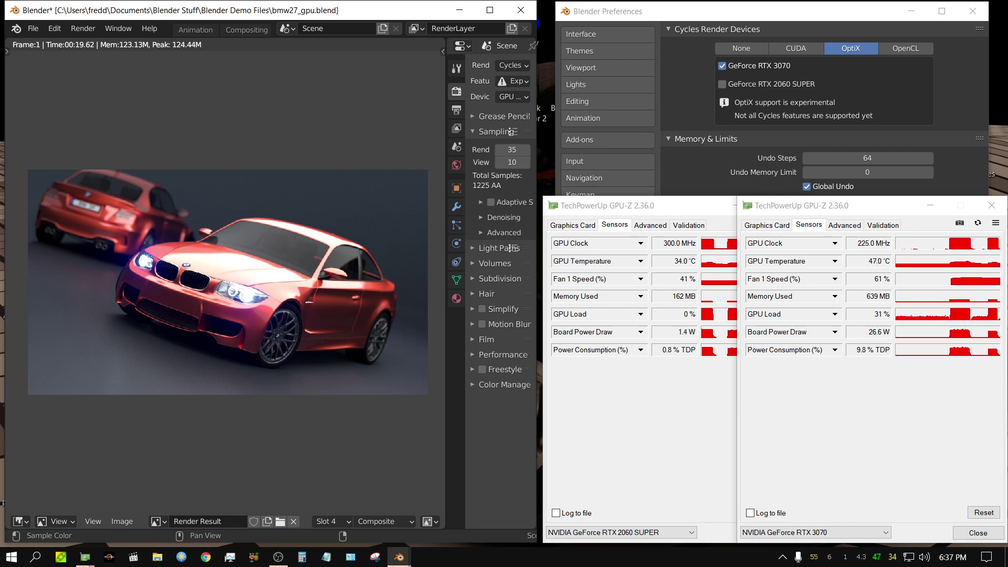
click(278, 556)
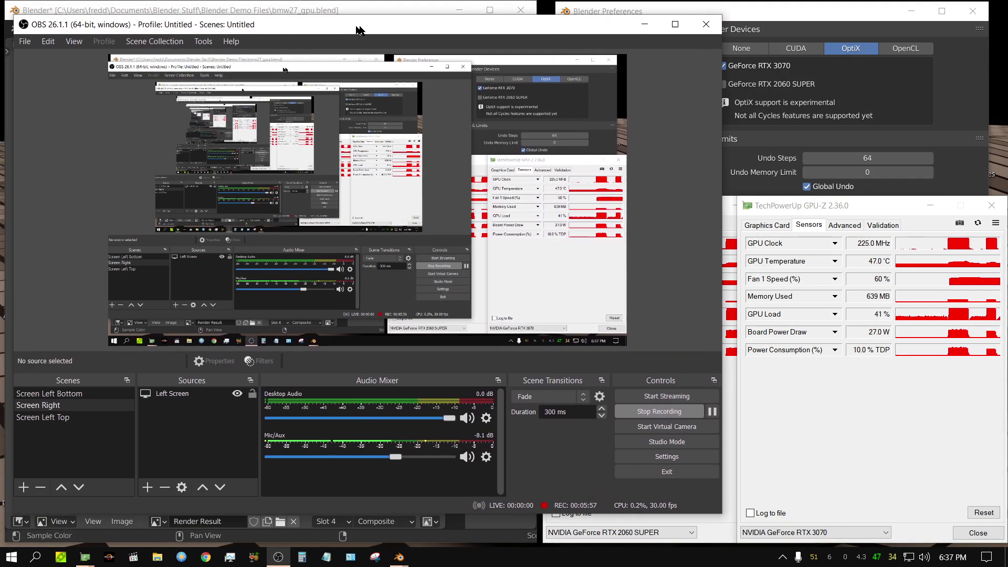
drag(360, 30, 164, 78)
key(super+Down)
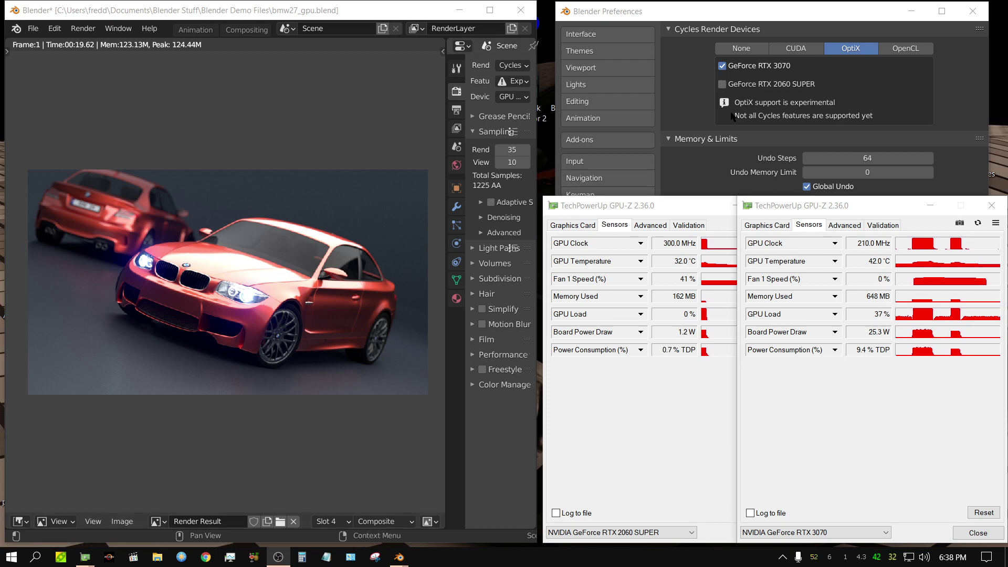
Set Cycles to CUDA with both RTX 3070 and RTX 2060 SUPER enabled, raising the GPU-Z monitors
click(723, 84)
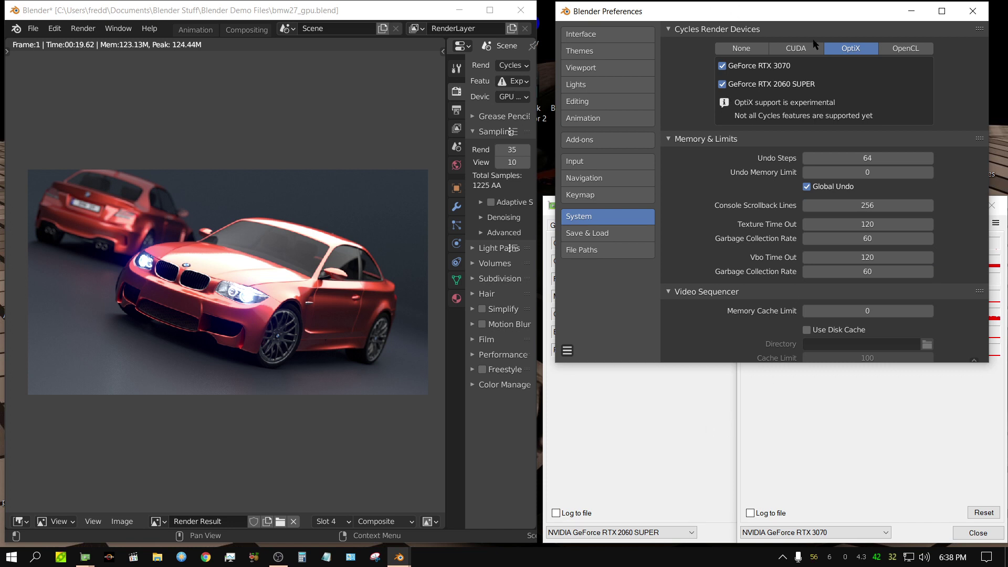
click(796, 48)
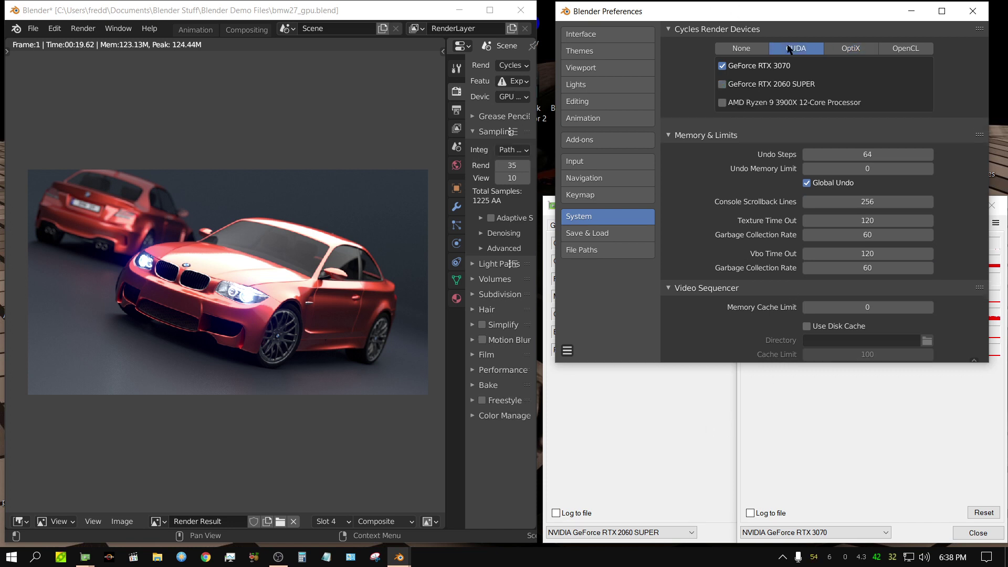
click(727, 86)
click(753, 428)
click(660, 437)
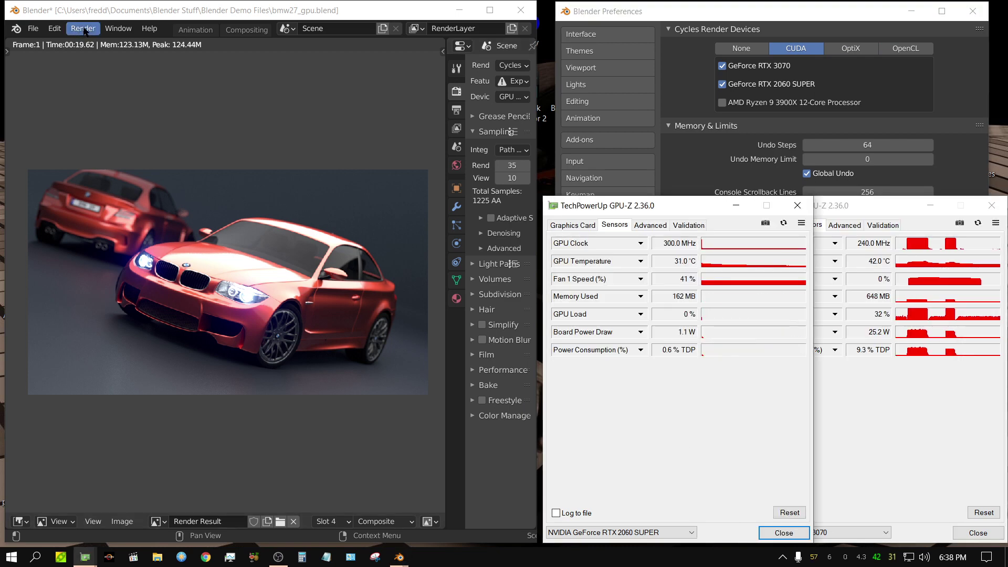
Glance at the slot 1 result, then make slot 3 the render target
click(337, 517)
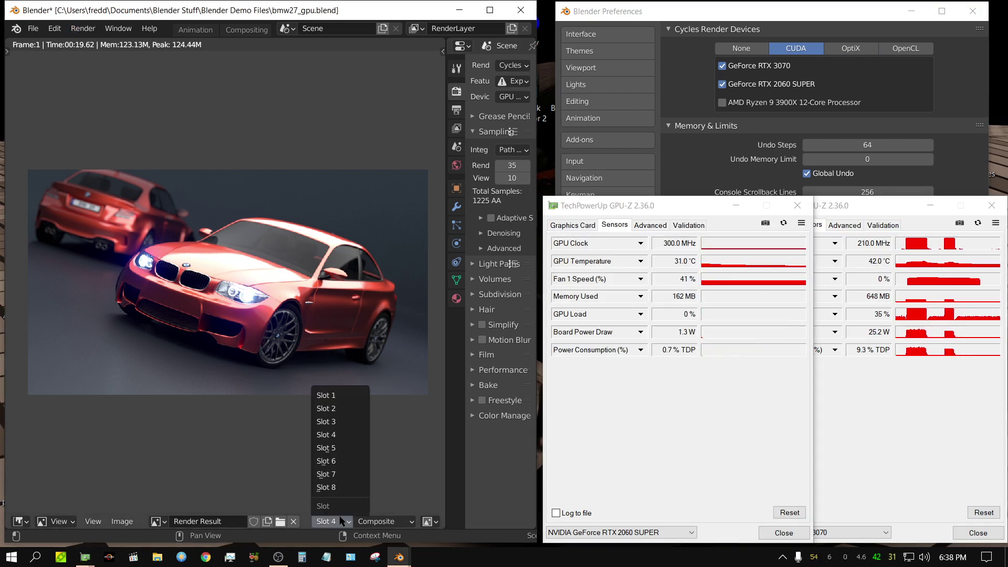
click(330, 395)
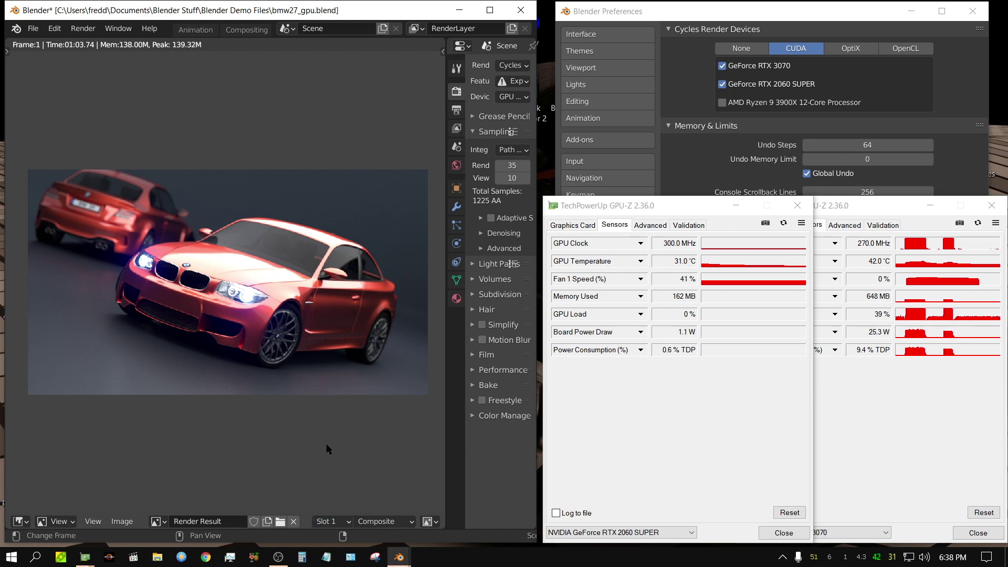
click(342, 522)
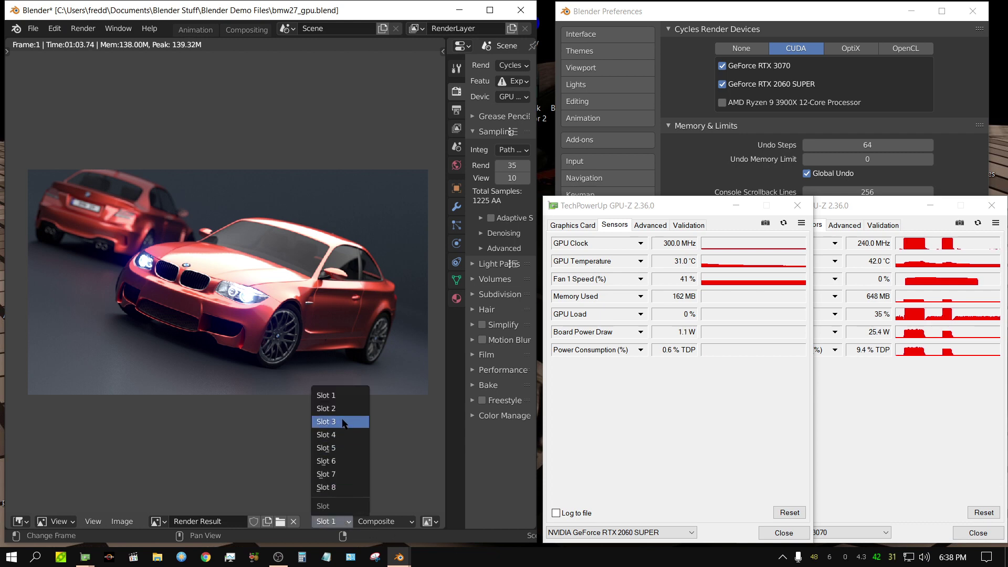
click(343, 422)
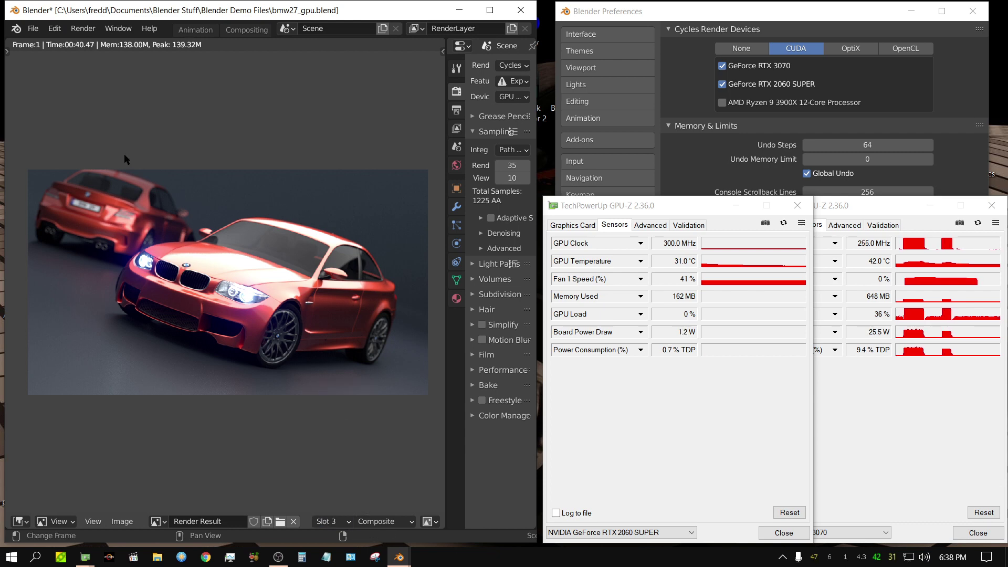
click(94, 33)
Render the BMW scene with CUDA on both GPUs, finishing at 00:26.41
click(96, 44)
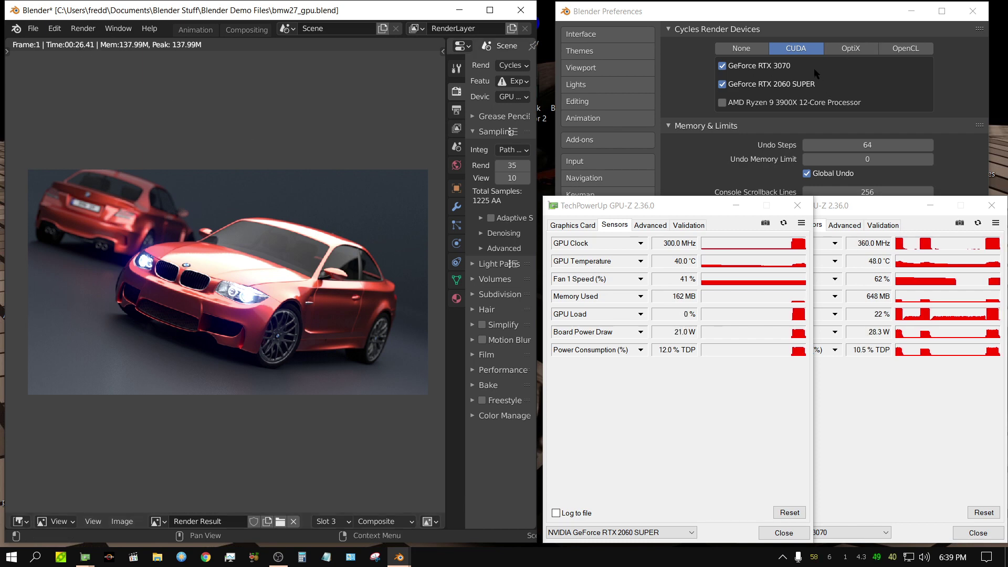
Switch Cycles to OptiX on both GPUs, raise the GPU-Z monitors, and render into slot 3
click(844, 49)
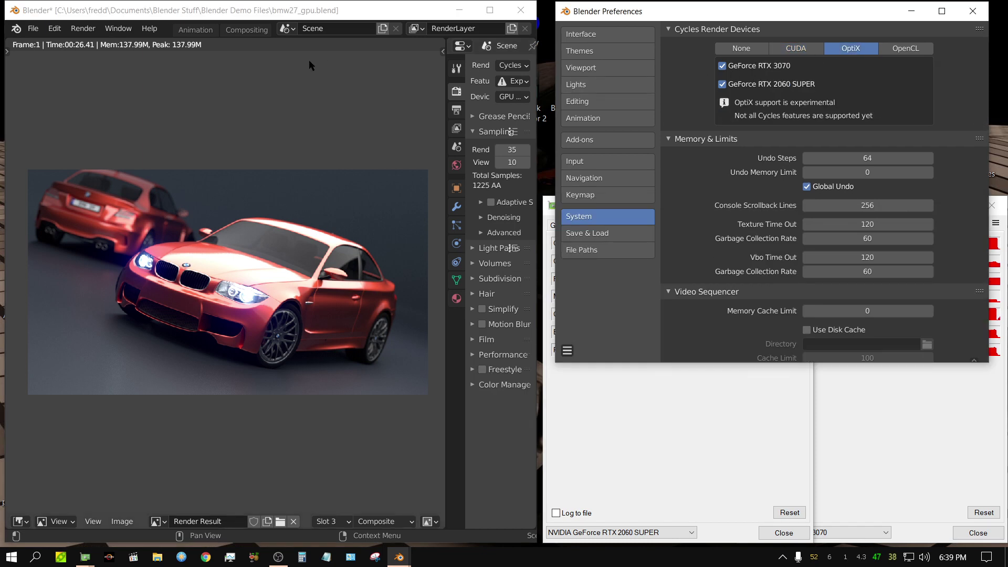
click(743, 461)
click(895, 444)
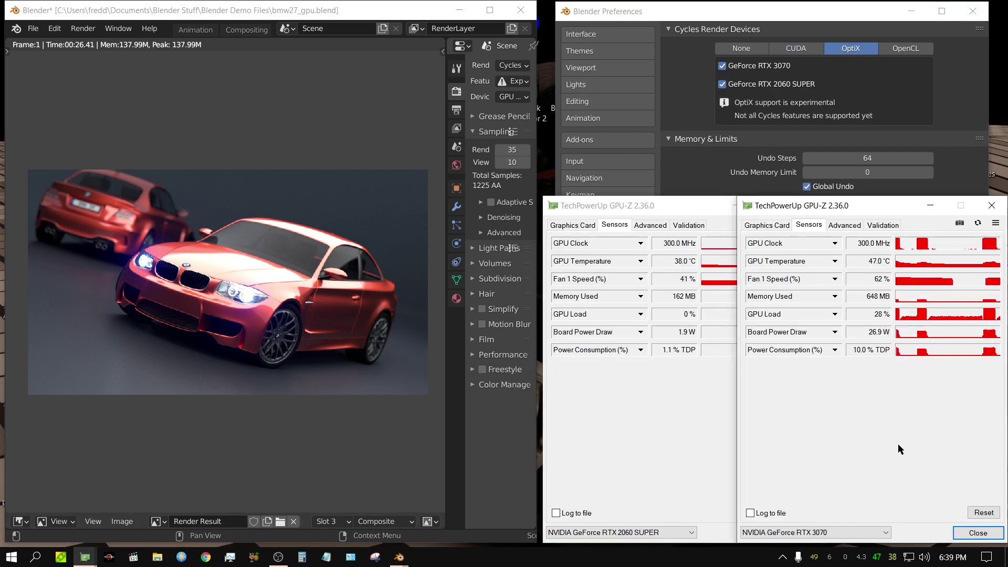
click(83, 28)
click(105, 45)
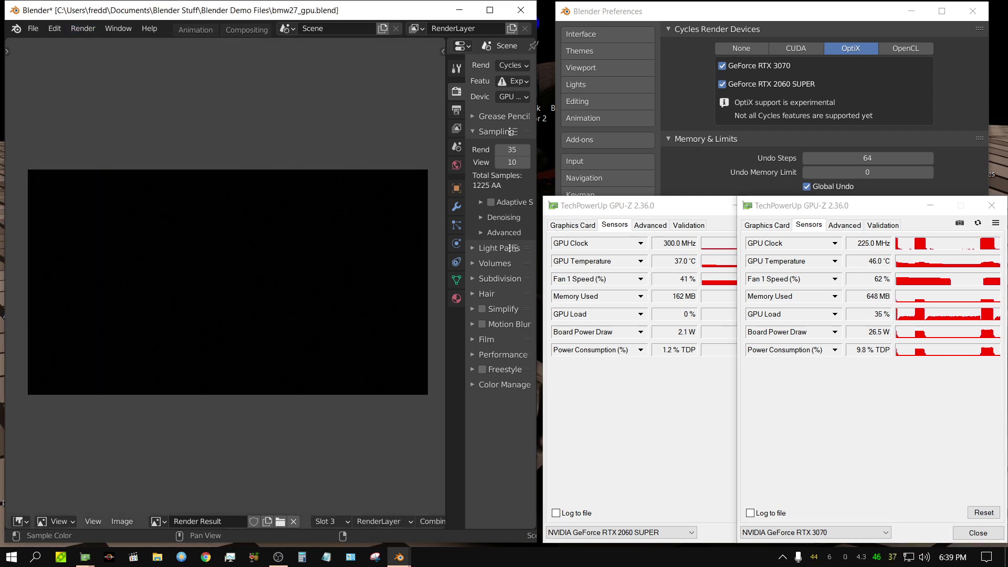